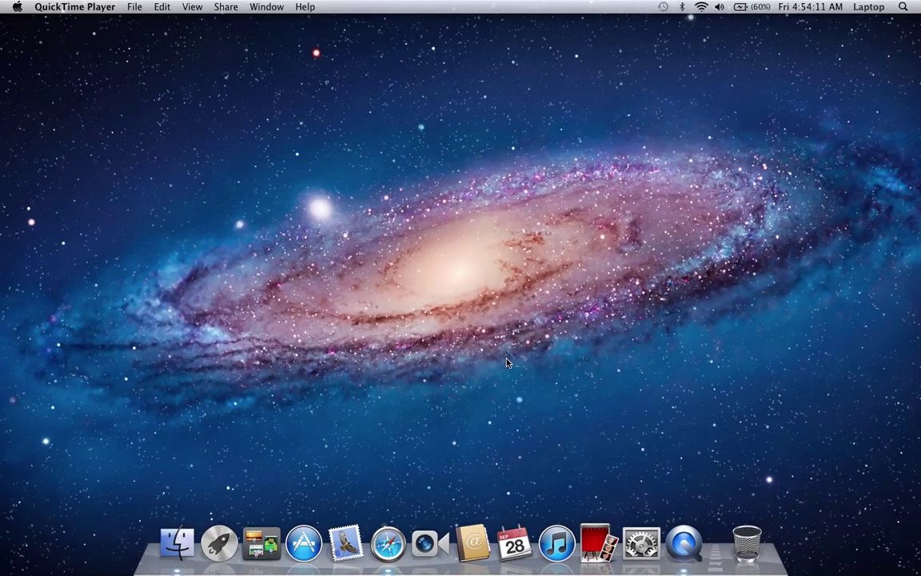
Step: Launch the browser, go to Google and search for 'ipchicken'
{"action": "left_click", "coordinate": [390, 551]}
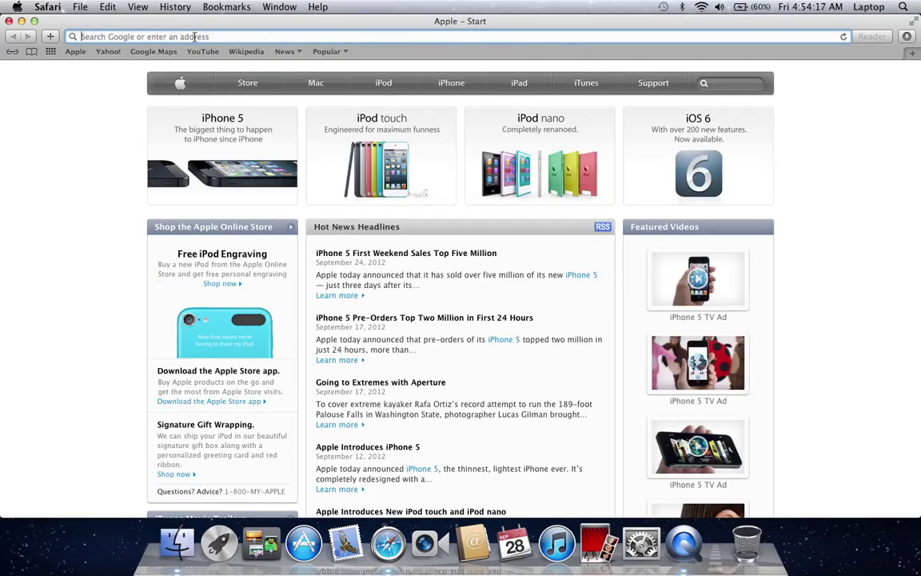
{"action": "type", "text": "google.com"}
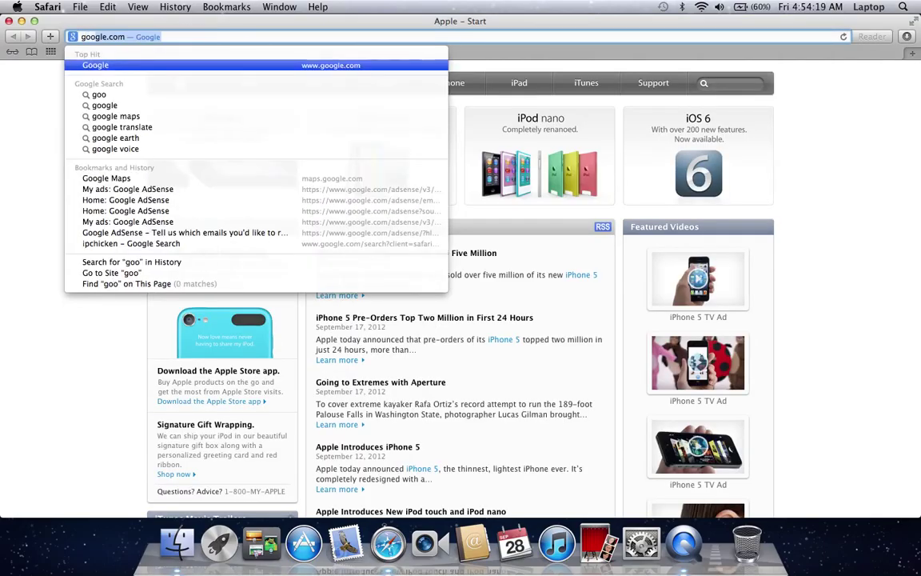
{"action": "key", "text": "Return"}
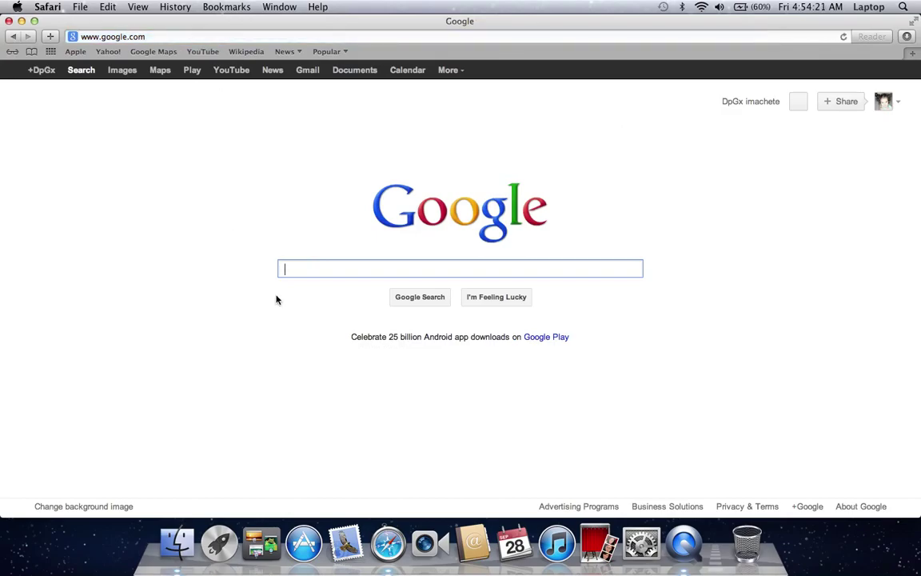
{"action": "type", "text": "i"}
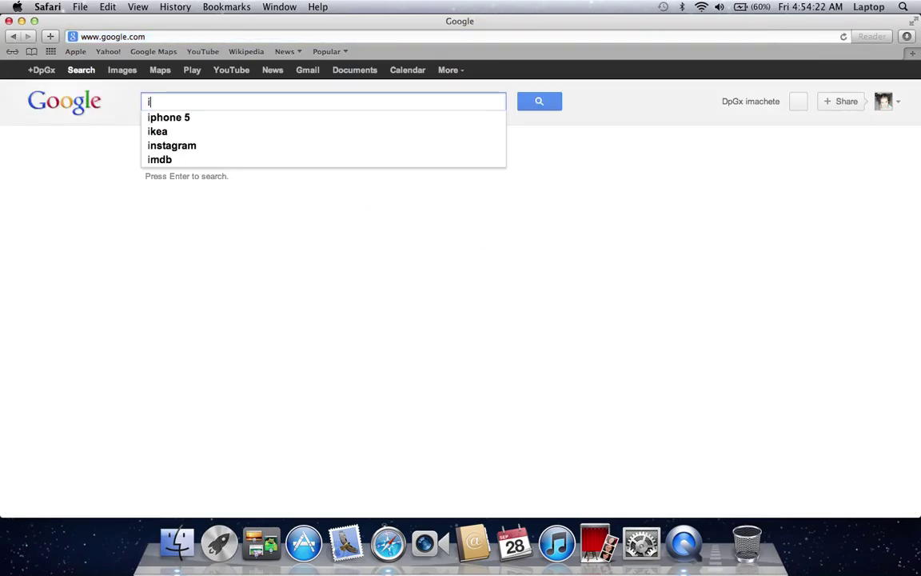
{"action": "type", "text": "pch"}
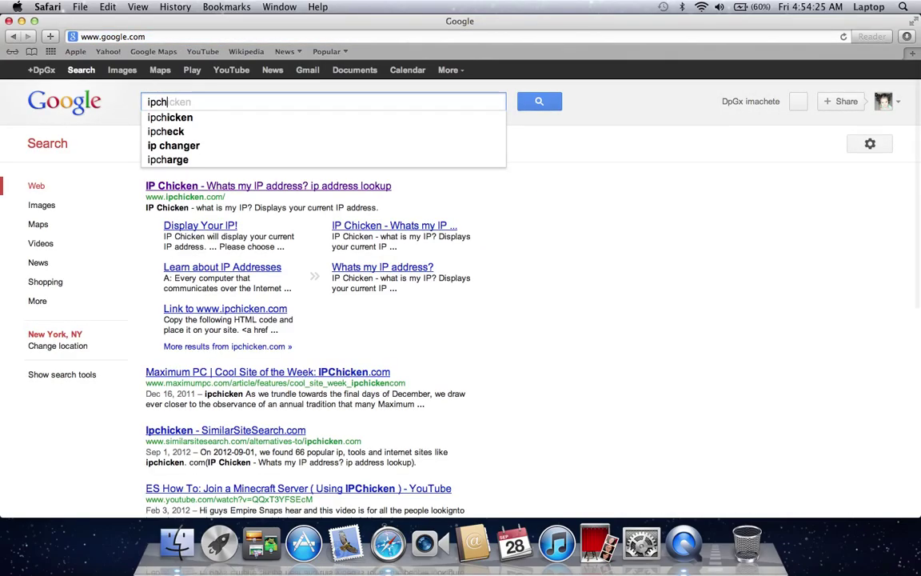
{"action": "type", "text": "icken"}
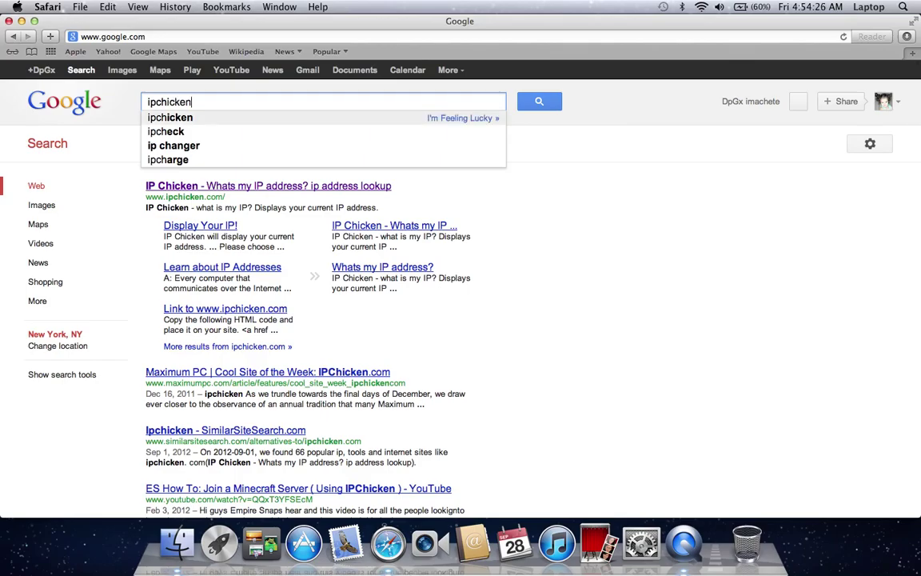
{"action": "key", "text": "Return"}
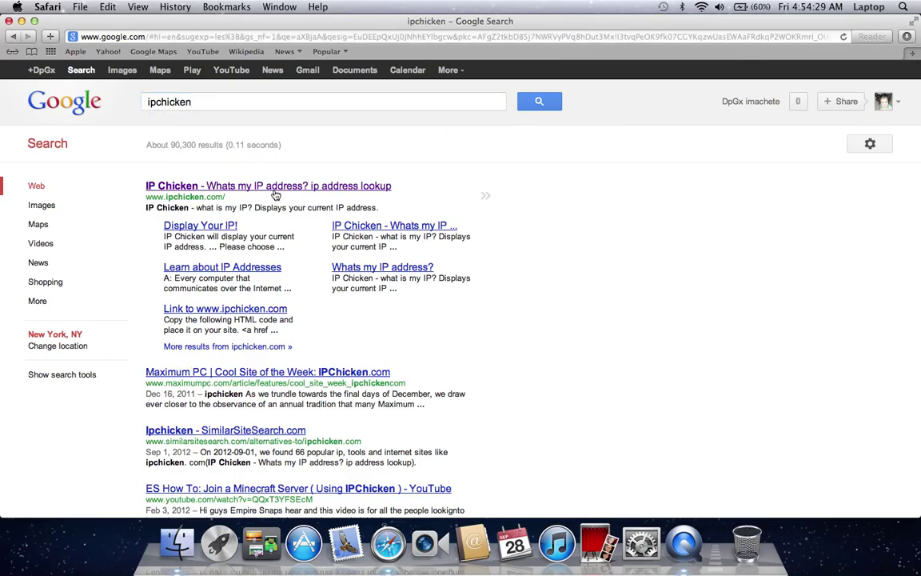
Step: Open the IP Chicken result and copy the shown IP address 24.193.237.184
{"action": "left_click", "coordinate": [274, 190]}
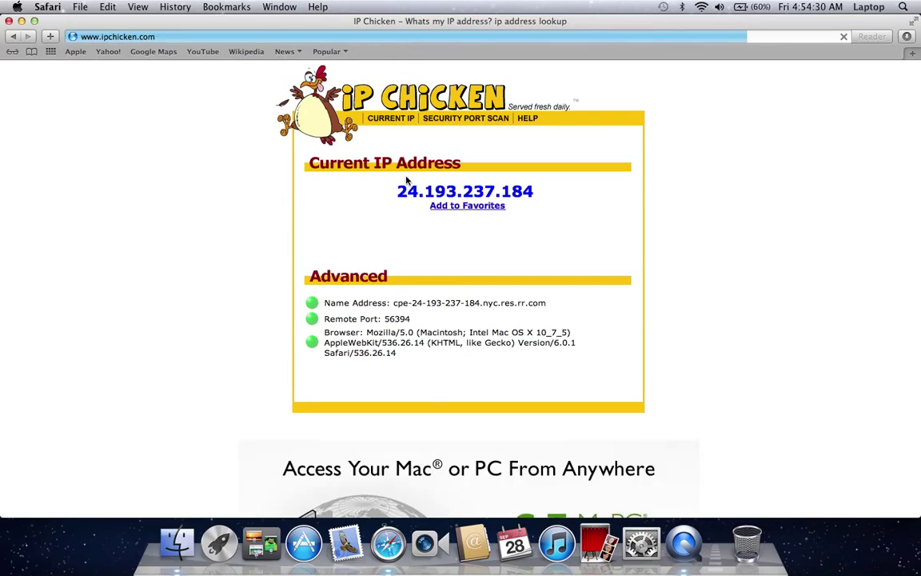
{"action": "left_click_drag", "start_coordinate": [398, 191], "coordinate": [532, 195]}
{"action": "key", "text": "super+c"}
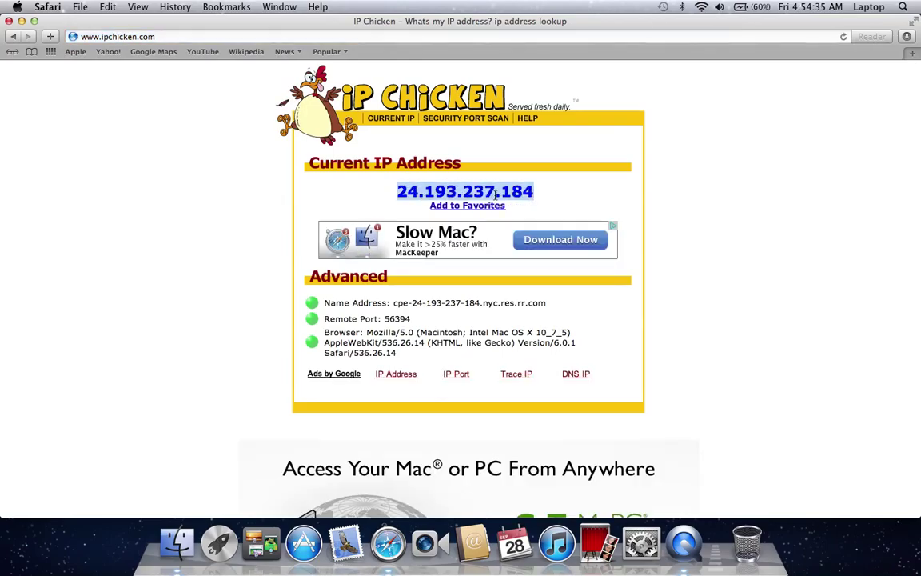
{"action": "right_click", "coordinate": [497, 194]}
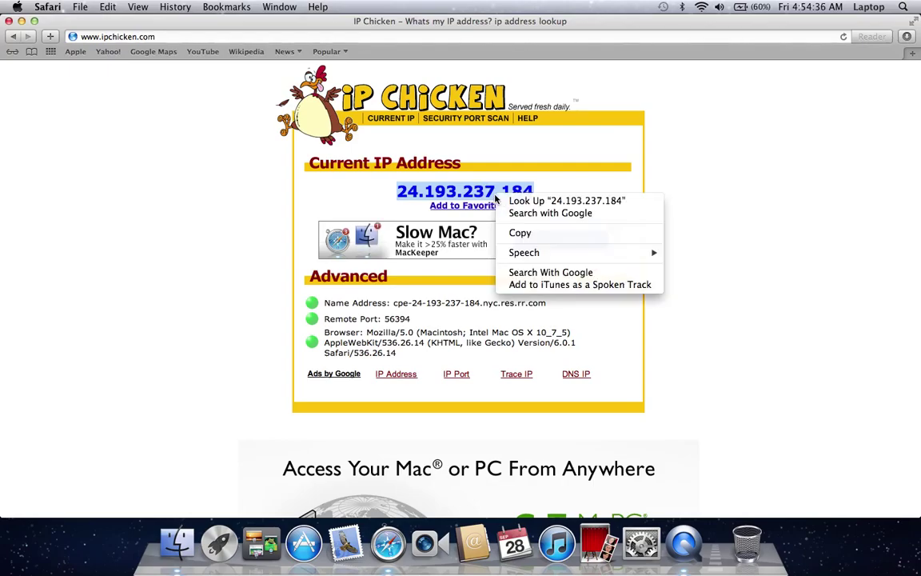
{"action": "left_click", "coordinate": [539, 235]}
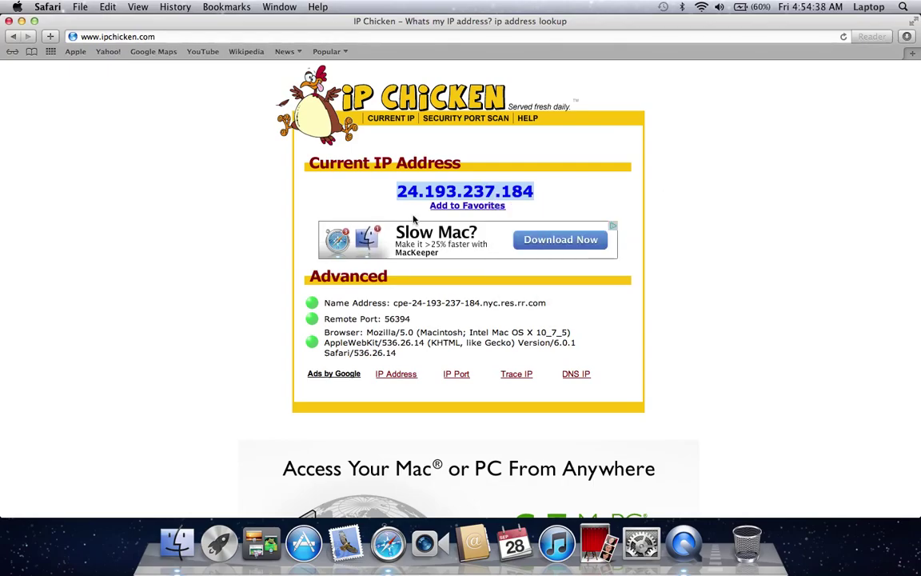
{"action": "left_click", "coordinate": [105, 40]}
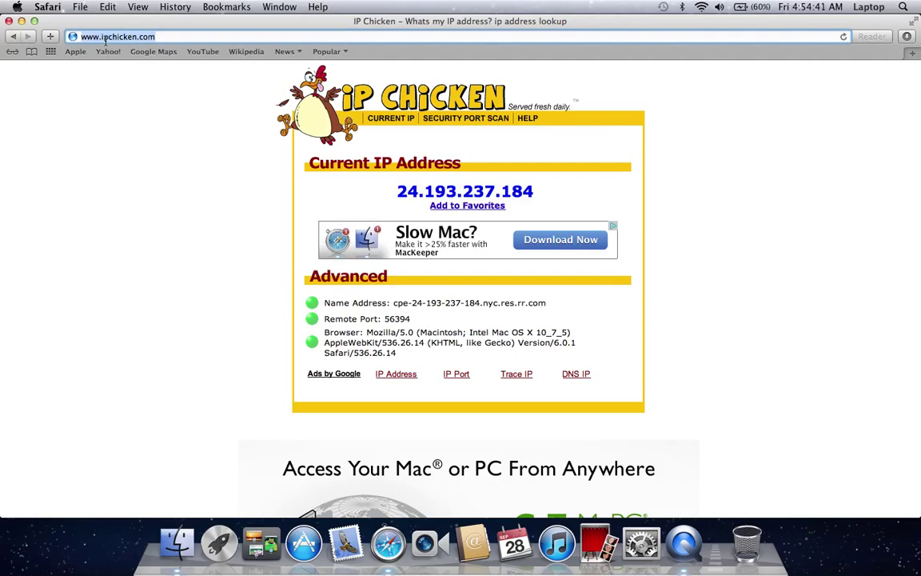
{"action": "right_click", "coordinate": [106, 39]}
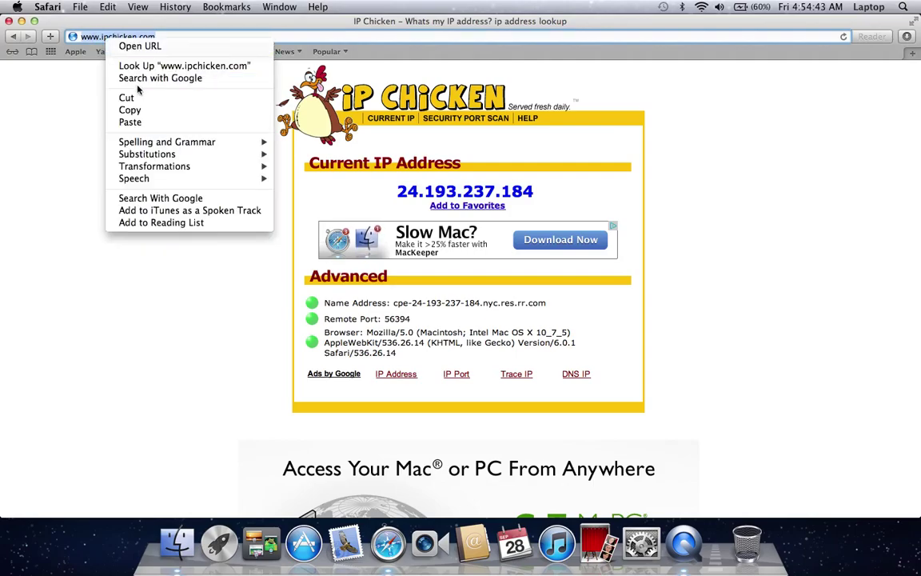
Step: Load the router at the pasted IP and enter username admin and the router password
{"action": "left_click", "coordinate": [132, 121]}
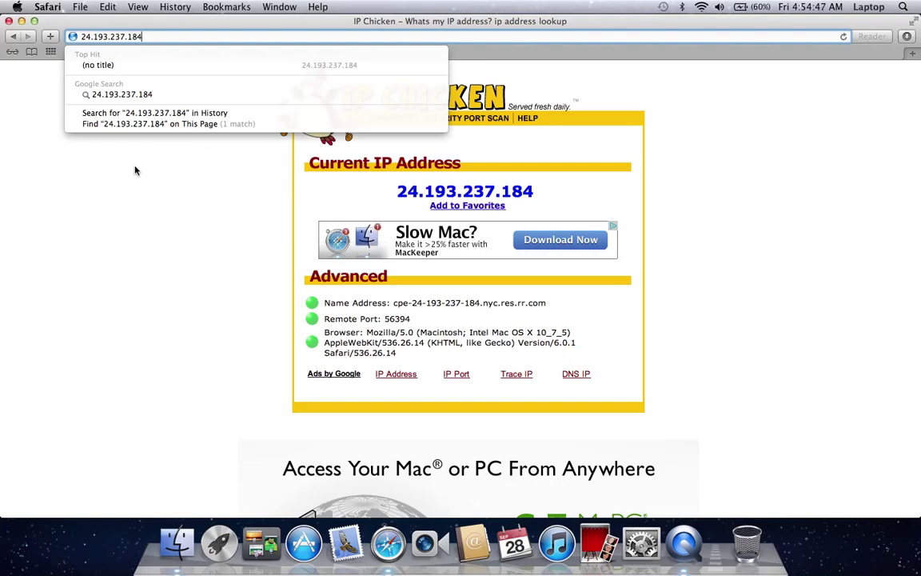
{"action": "key", "text": "Return"}
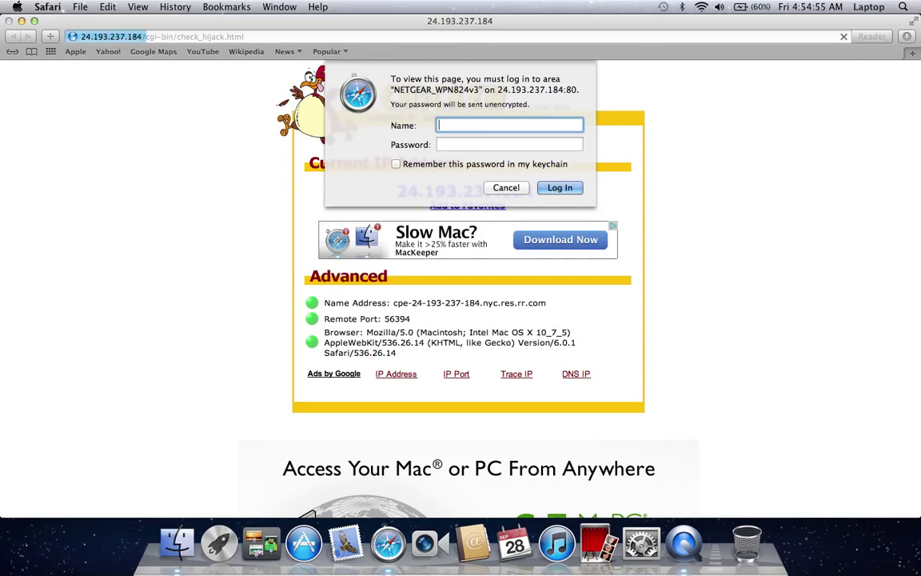
{"action": "type", "text": "a"}
{"action": "type", "text": "dmin"}
{"action": "key", "text": "Tab"}
{"action": "type", "text": "pa"}
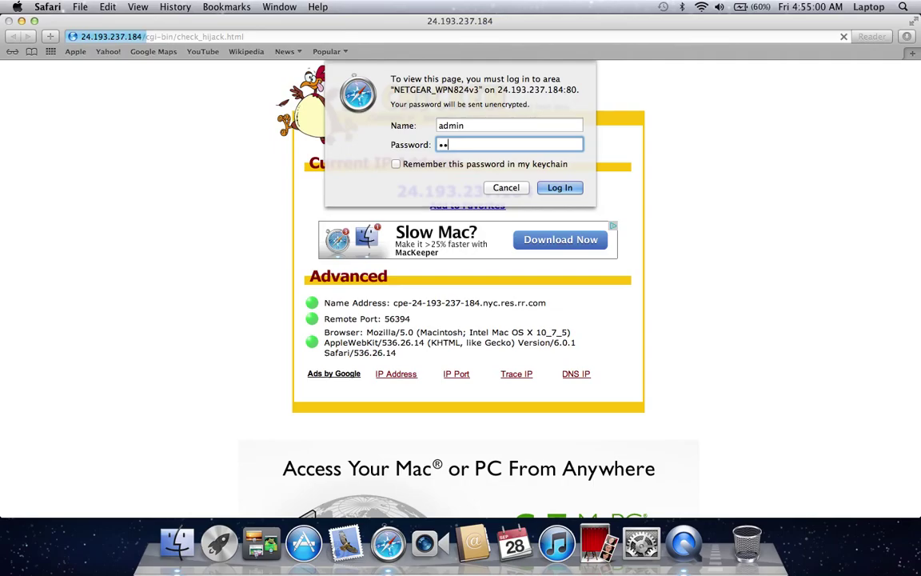
{"action": "type", "text": "ss"}
{"action": "type", "text": "wo"}
{"action": "type", "text": "rd"}
Step: Log in to the NETGEAR router and cancel the firmware update check
{"action": "key", "text": "Return"}
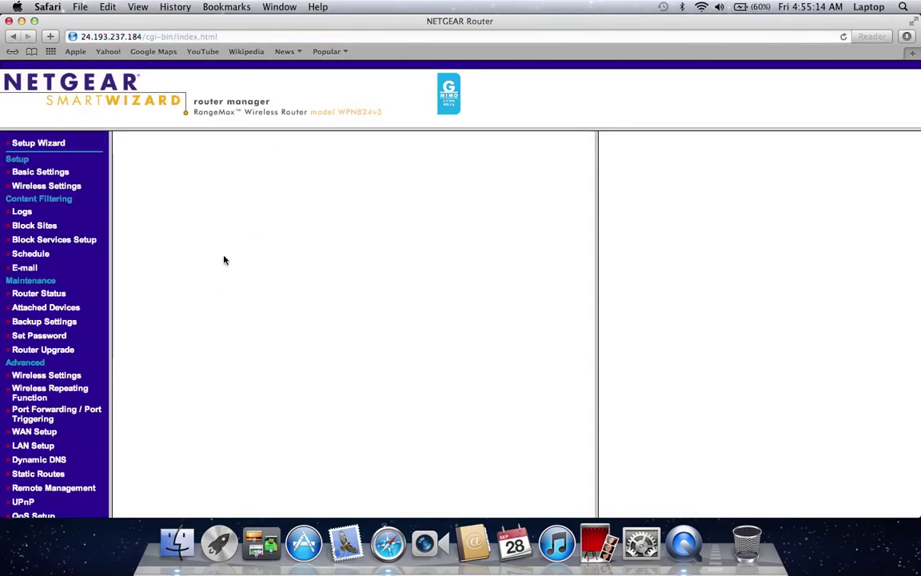
{"action": "left_click", "coordinate": [77, 140]}
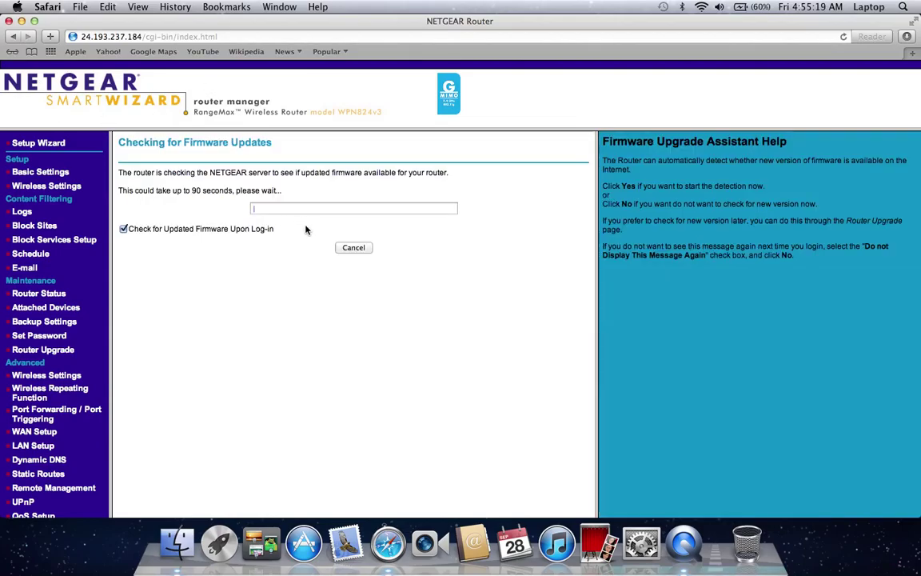
{"action": "left_click", "coordinate": [353, 247]}
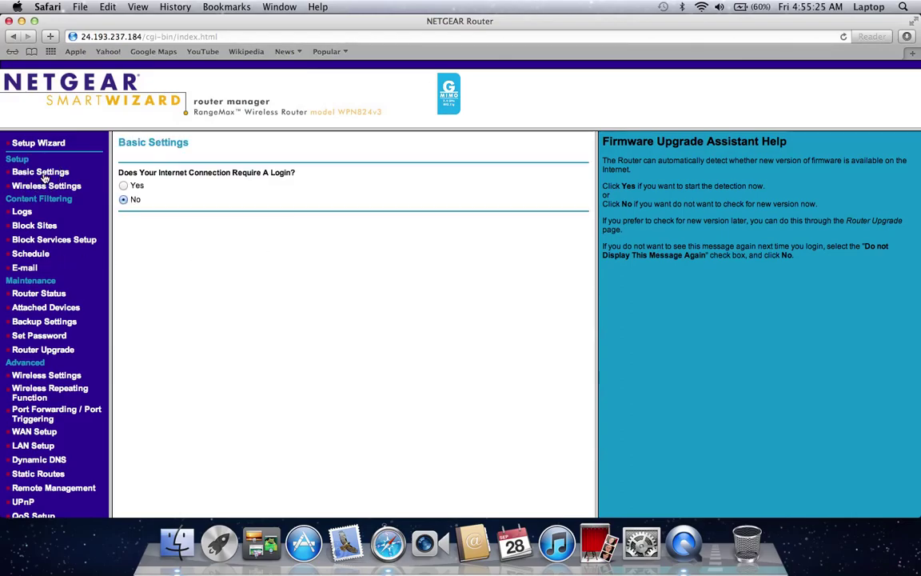
Step: Open Basic Settings and scroll down to the Router MAC Address section
{"action": "left_click", "coordinate": [45, 174]}
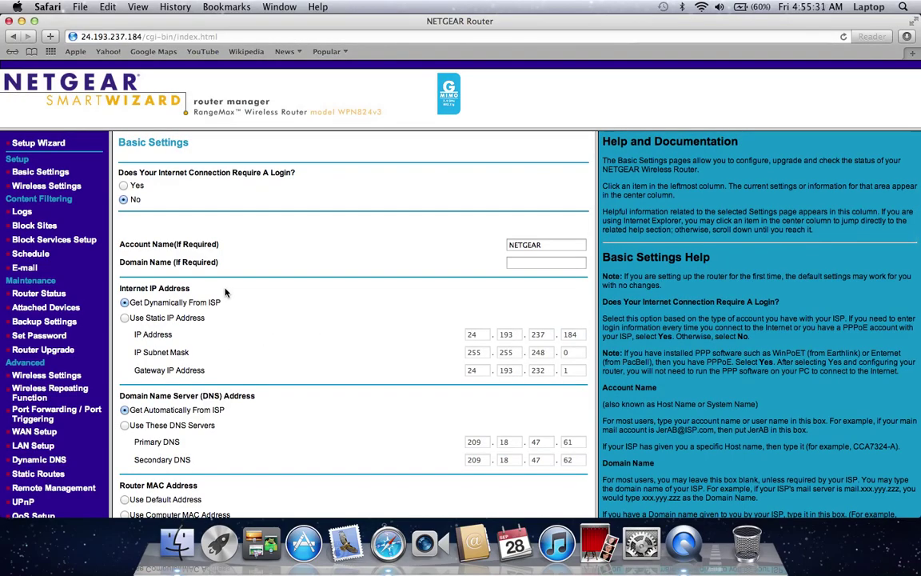
{"action": "scroll", "coordinate": [304, 291], "scroll_direction": "down", "scroll_amount": 3}
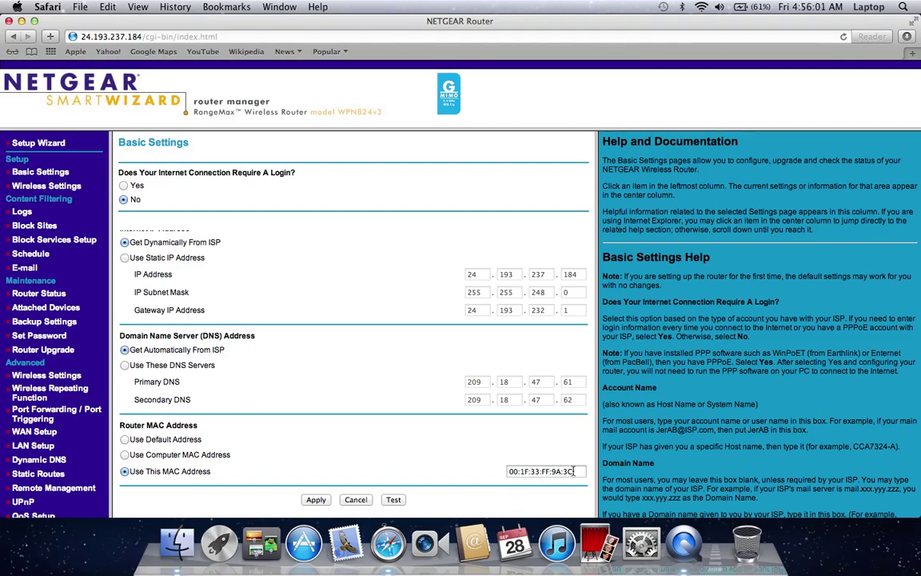
Step: Edit the custom MAC address from 00:1F:33:FF:9A:3C to 00:1F:33:FF:8A:4C
{"action": "left_click_drag", "start_coordinate": [574, 471], "coordinate": [535, 471]}
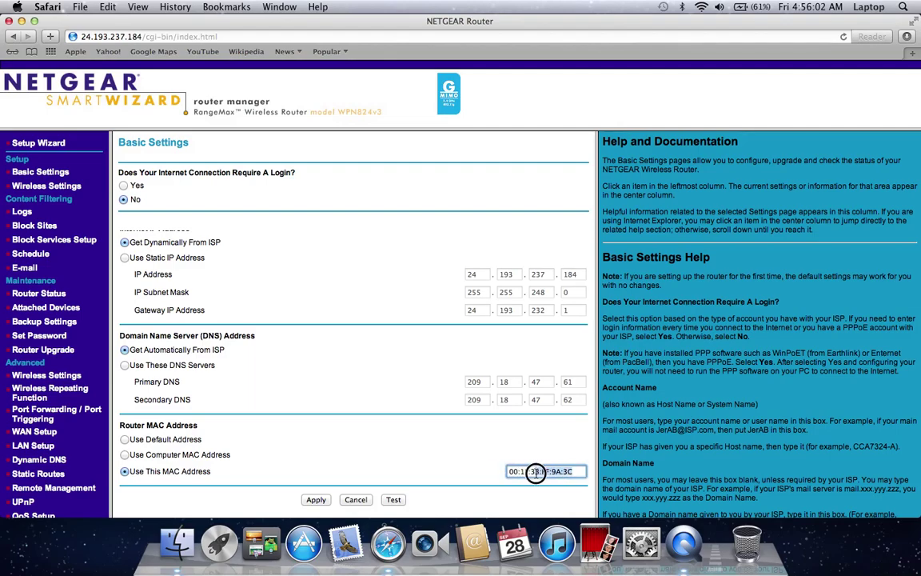
{"action": "left_click", "coordinate": [572, 471]}
{"action": "left_click", "coordinate": [566, 470]}
{"action": "key", "text": "BackSpace"}
{"action": "type", "text": "4"}
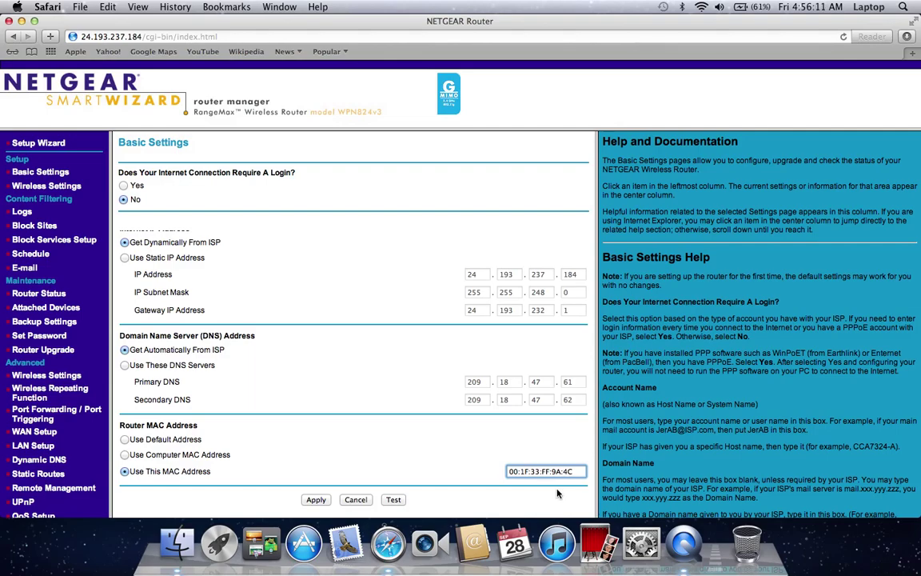
{"action": "left_click", "coordinate": [556, 472]}
{"action": "left_click", "coordinate": [553, 472]}
{"action": "key", "text": "BackSpace"}
{"action": "type", "text": "8"}
{"action": "left_click", "coordinate": [441, 460]}
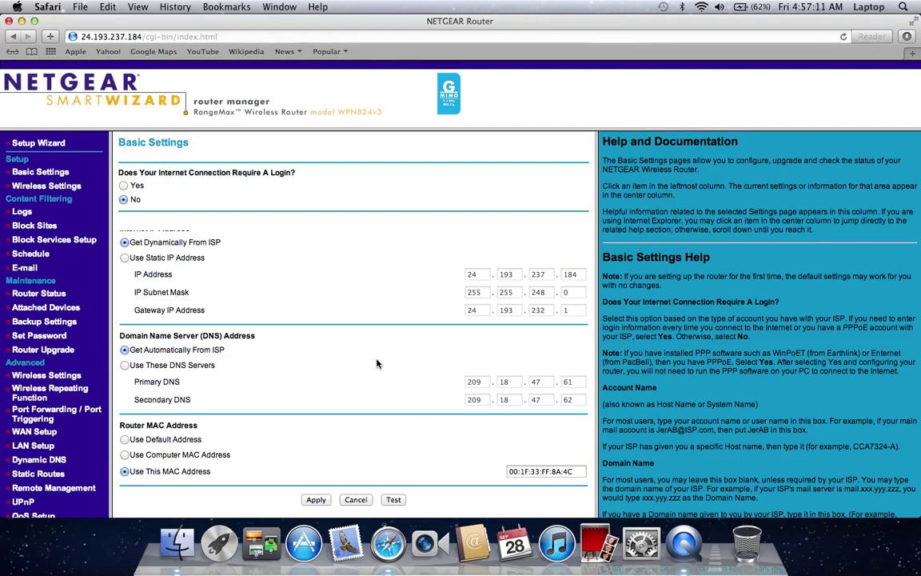
{"action": "left_click", "coordinate": [236, 34]}
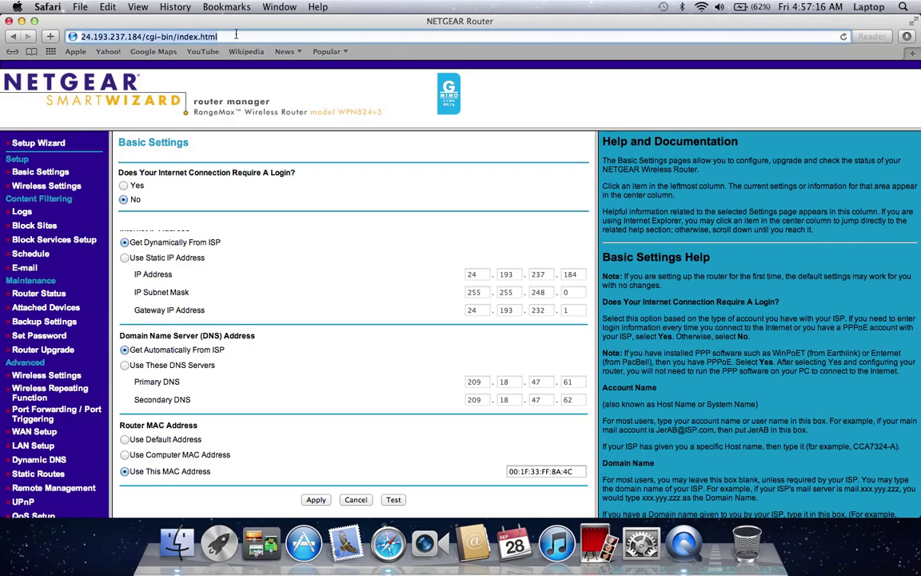
{"action": "type", "text": "ipchicken.com"}
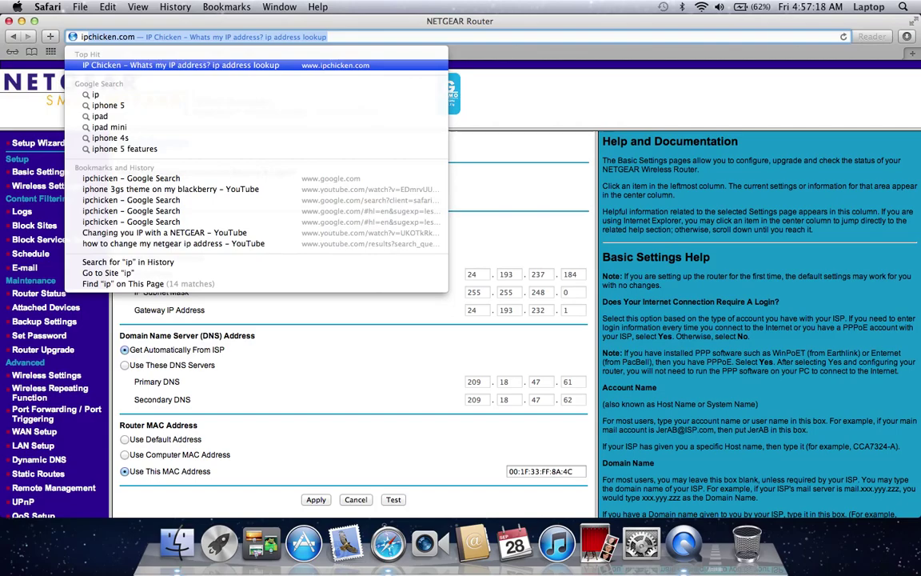
{"action": "key", "text": "Return"}
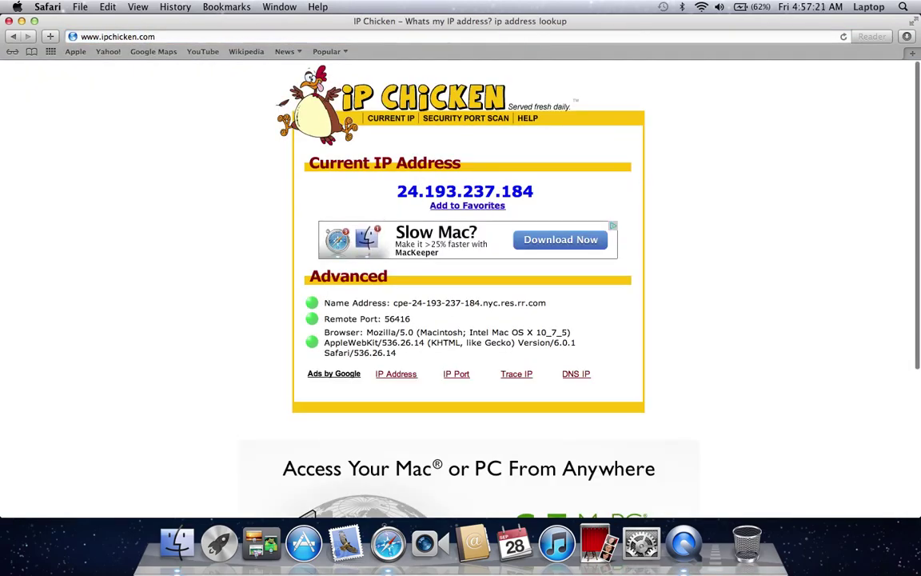
{"action": "left_click", "coordinate": [177, 37]}
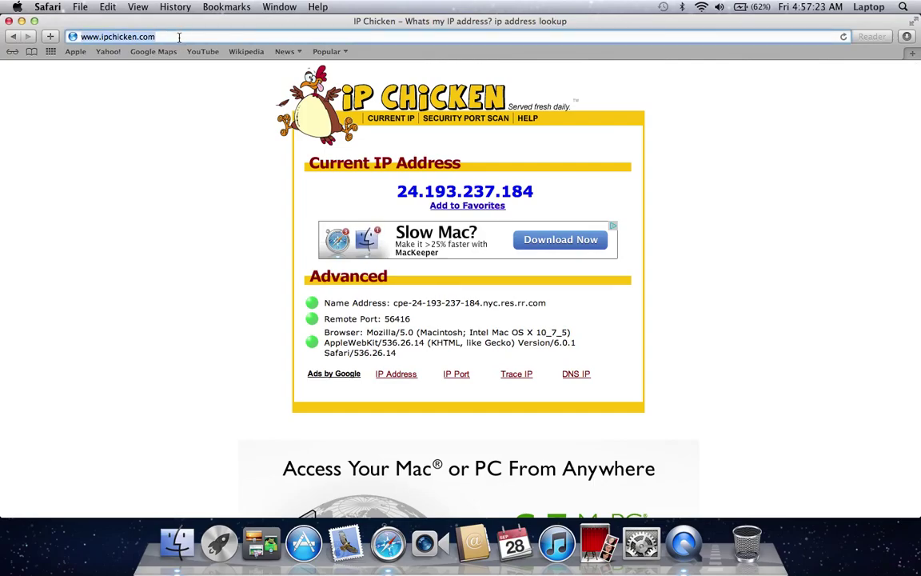